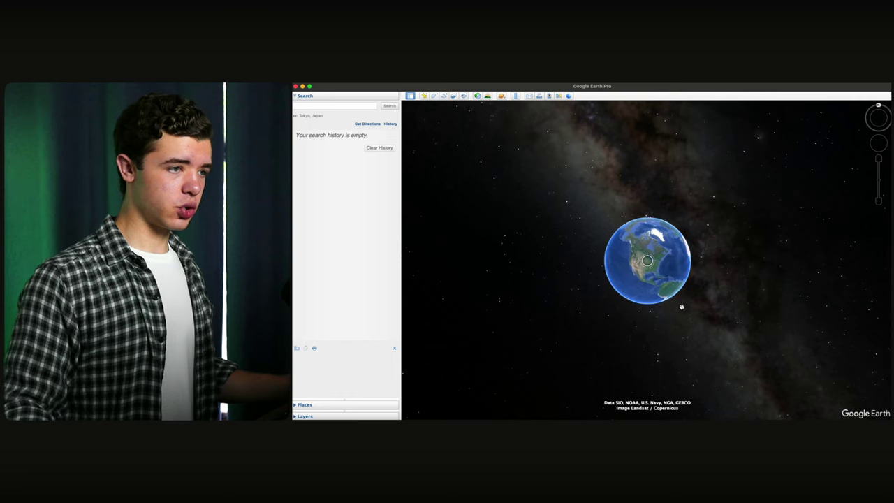
Step: Zoom into Florida and add a new placemark named ZOOM, moving its settings window aside
{"action": "scroll", "coordinate": [681, 307], "scroll_direction": "up", "scroll_amount": 3}
{"action": "scroll", "coordinate": [684, 303], "scroll_direction": "down", "scroll_amount": 3}
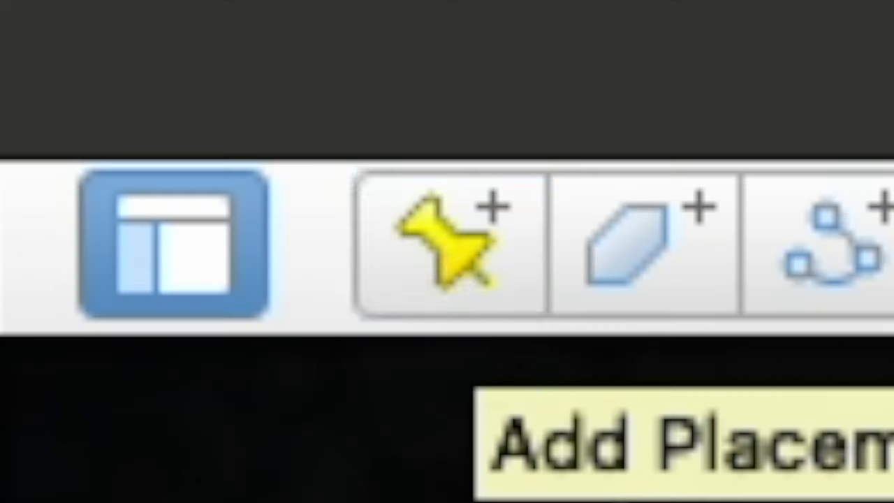
{"action": "scroll", "coordinate": [537, 271], "scroll_direction": "up", "scroll_amount": 1}
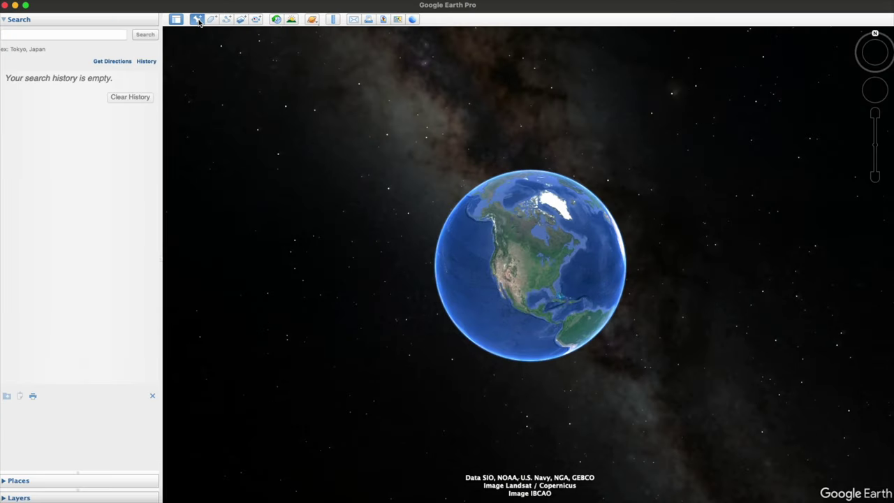
{"action": "left_click", "coordinate": [198, 20]}
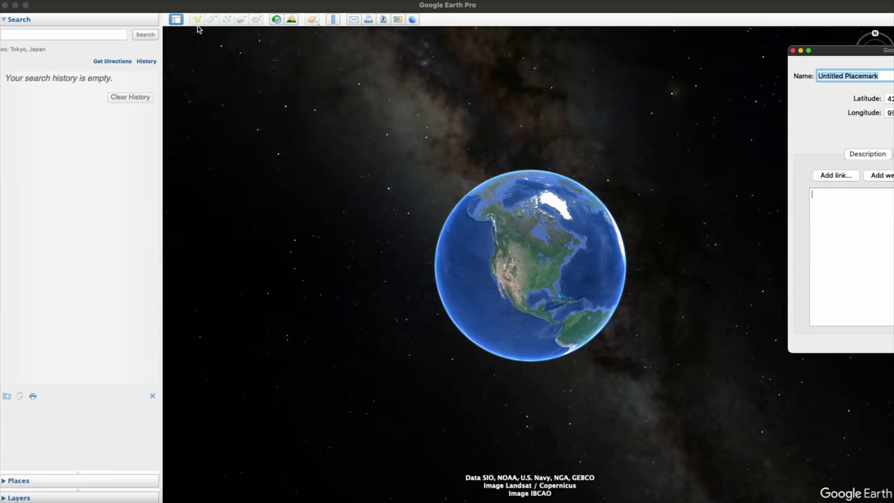
{"action": "left_click_drag", "start_coordinate": [845, 53], "coordinate": [409, 91]}
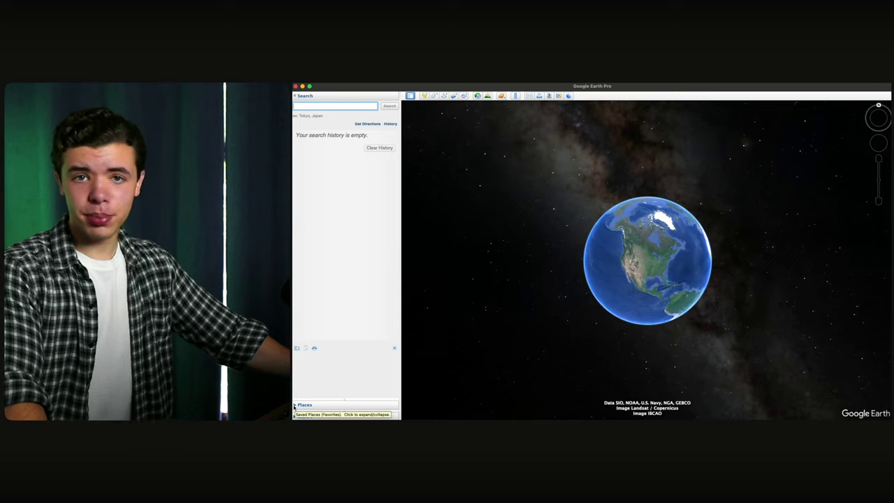
Step: Show the Places list and scroll through the saved placemarks
{"action": "left_click", "coordinate": [294, 406]}
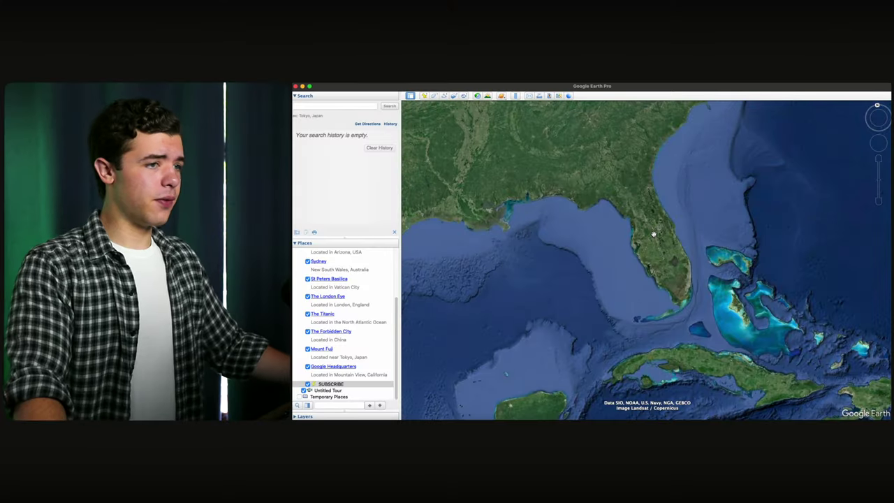
{"action": "scroll", "coordinate": [653, 233], "scroll_direction": "up", "scroll_amount": 3}
{"action": "scroll", "coordinate": [653, 234], "scroll_direction": "up", "scroll_amount": 2}
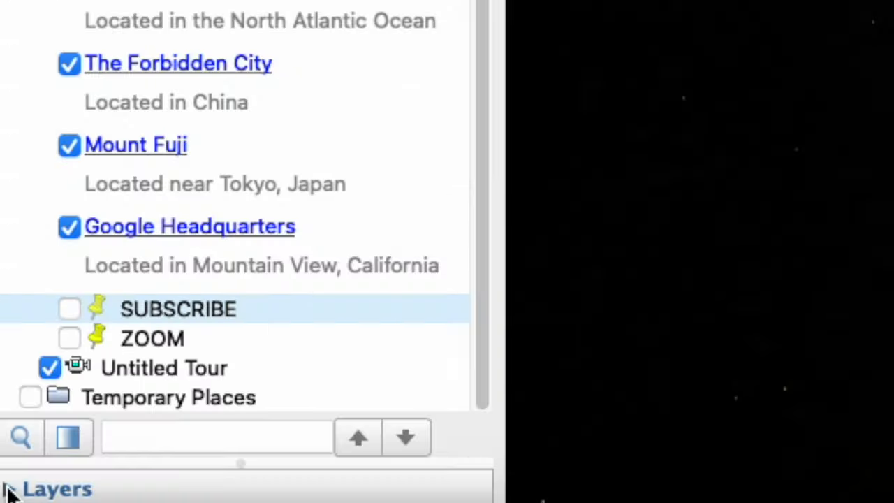
Step: Uncheck the placemarks in the Places panel to hide them
{"action": "left_click", "coordinate": [4, 498]}
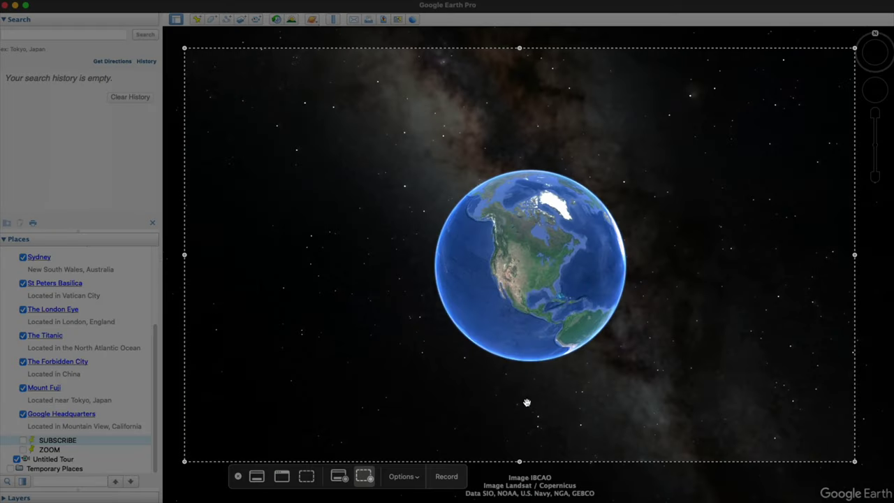
Step: Shrink the screen-recording area's height slightly before recording
{"action": "left_click_drag", "start_coordinate": [519, 462], "coordinate": [519, 435]}
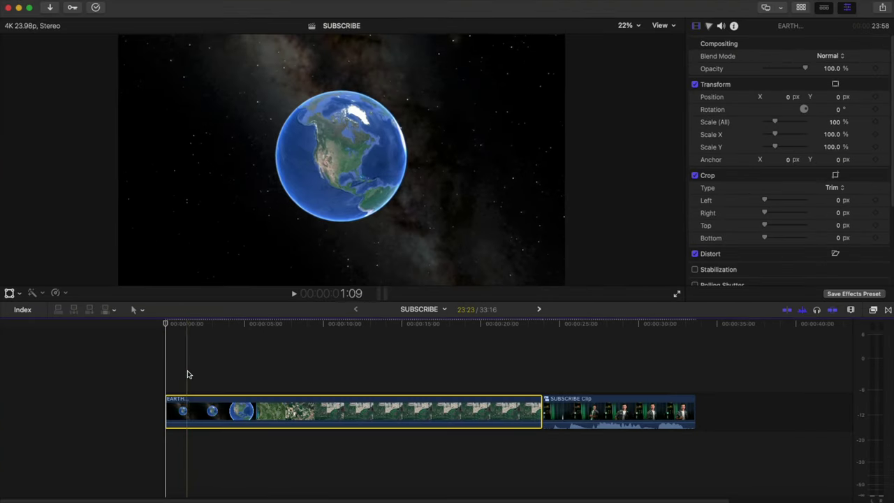
Step: Select the Earth clip in the timeline
{"action": "left_click", "coordinate": [198, 411]}
Step: Set the Earth clip's end section to Fast with a speed transition, then play to check the ramp
{"action": "key", "text": "ctrl+v"}
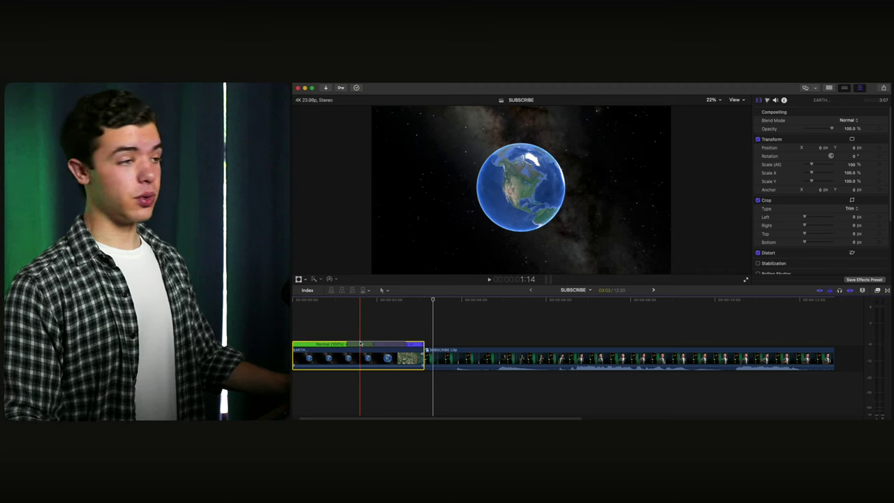
{"action": "double_click", "coordinate": [374, 345]}
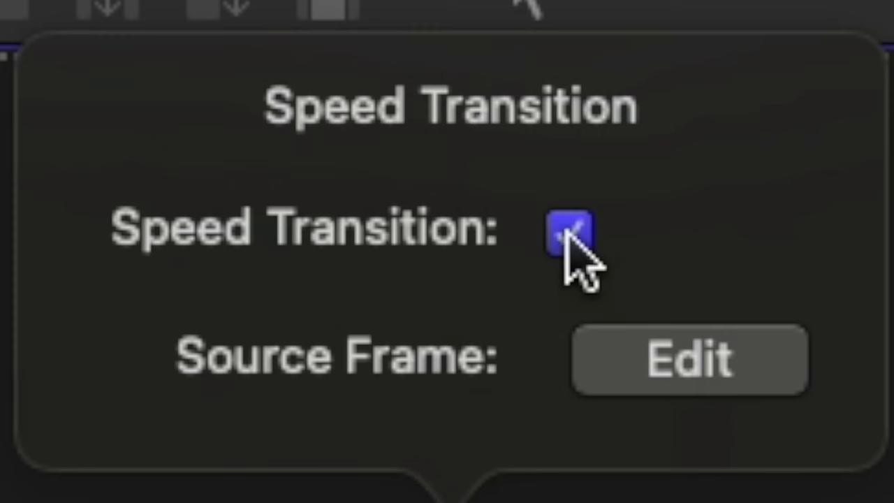
{"action": "key", "text": "space"}
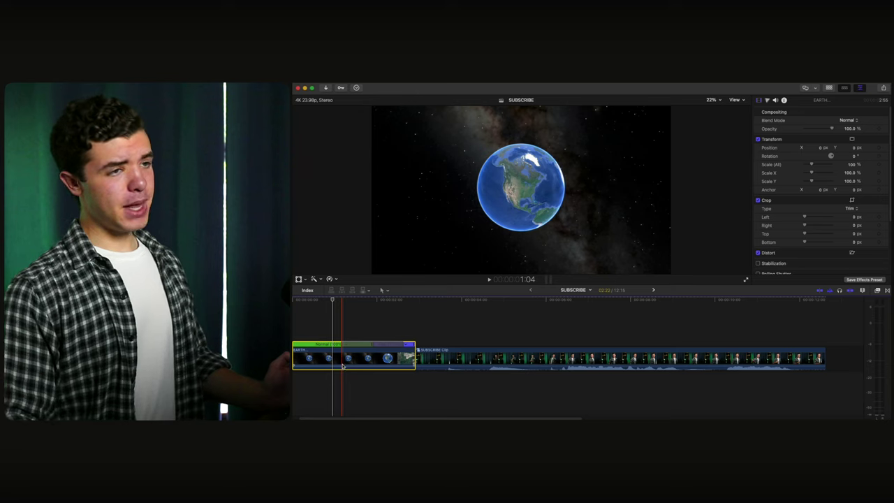
Step: Add a Color Wheels correction to the Earth clip and reset its Shadows wheel to neutral
{"action": "left_click", "coordinate": [766, 100]}
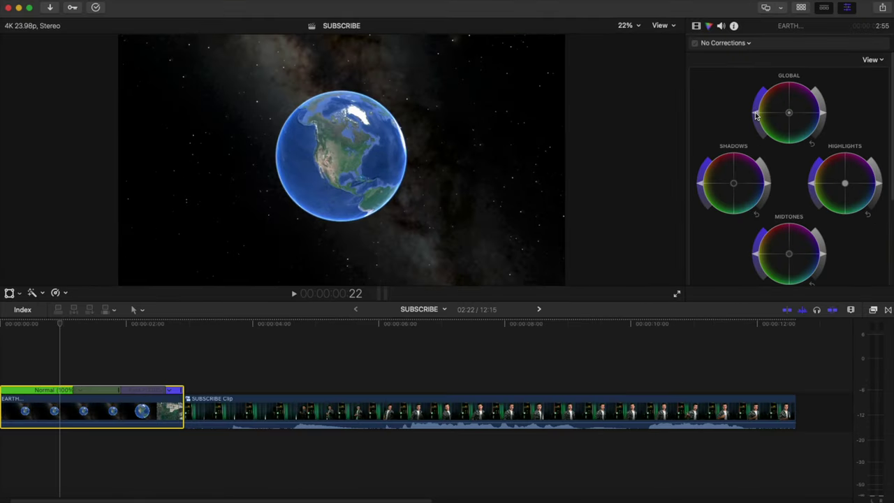
{"action": "left_click", "coordinate": [800, 158]}
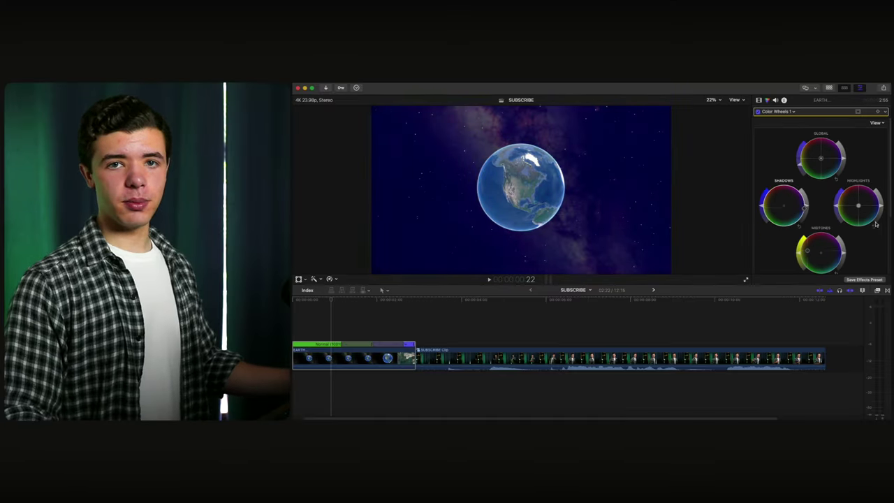
{"action": "left_click_drag", "start_coordinate": [780, 202], "coordinate": [786, 207]}
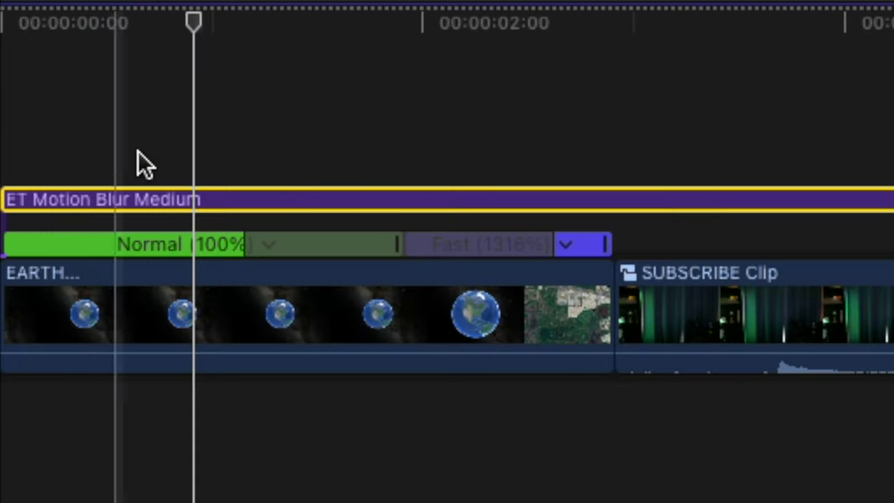
Step: Trim the motion blur layer's start to the skimmer so it covers only the fast end
{"action": "key", "text": "alt+bracketleft"}
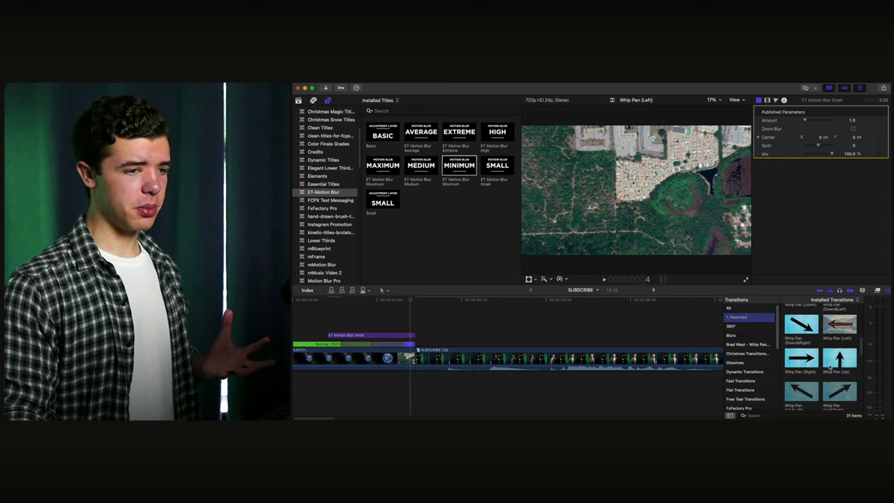
{"action": "scroll", "coordinate": [821, 364], "scroll_direction": "down", "scroll_amount": 3}
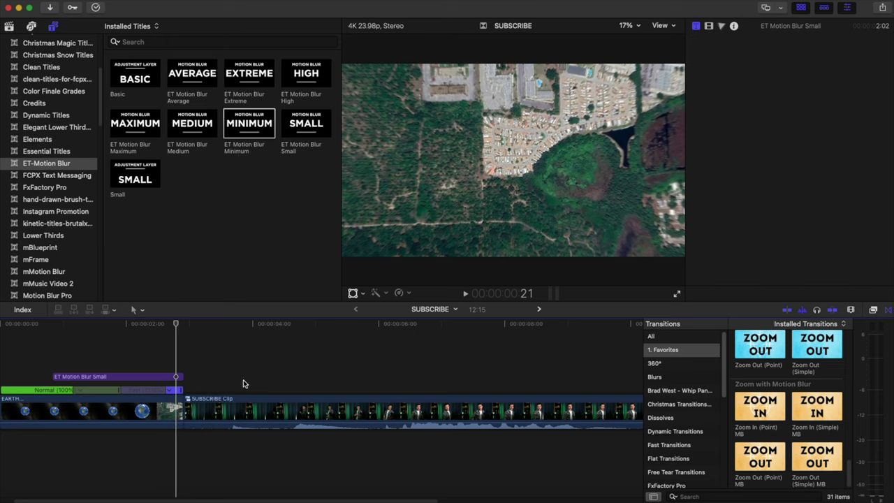
Step: Add a transition between the Earth and SUBSCRIBE clips, letting the clips be trimmed to fit
{"action": "key", "text": "super+t"}
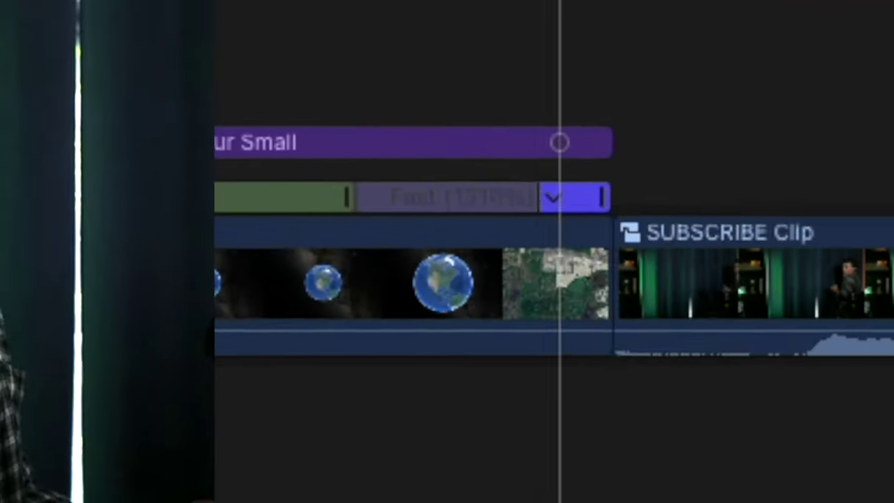
{"action": "left_click", "coordinate": [466, 211]}
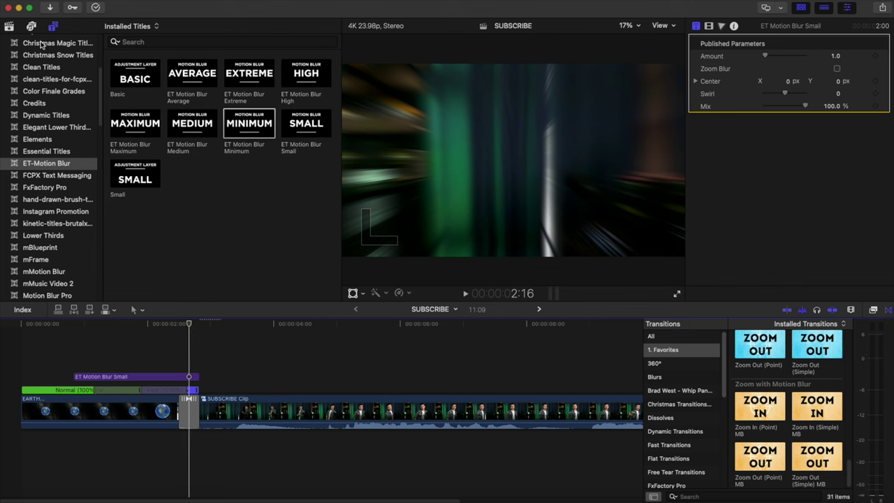
{"action": "scroll", "coordinate": [57, 147], "scroll_direction": "up", "scroll_amount": 1}
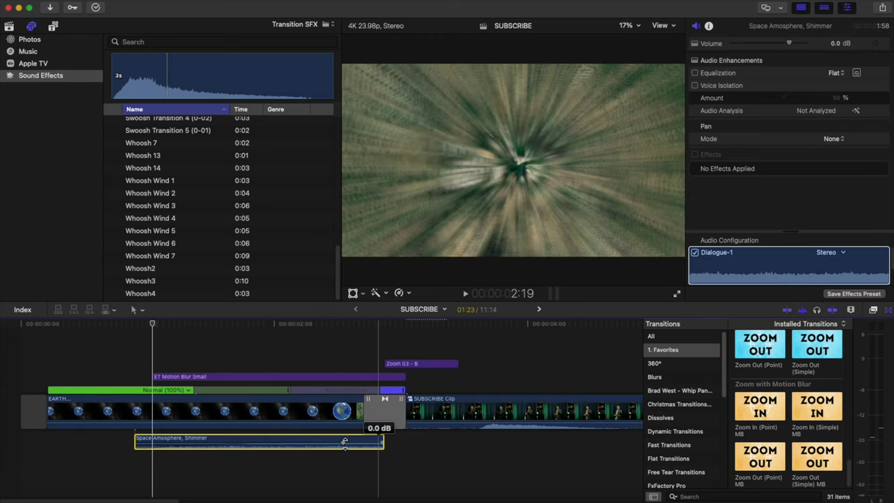
Step: Move the shimmer sound later and add the Atmospheric Space 02 ambience to the edit
{"action": "left_click_drag", "start_coordinate": [376, 444], "coordinate": [372, 442]}
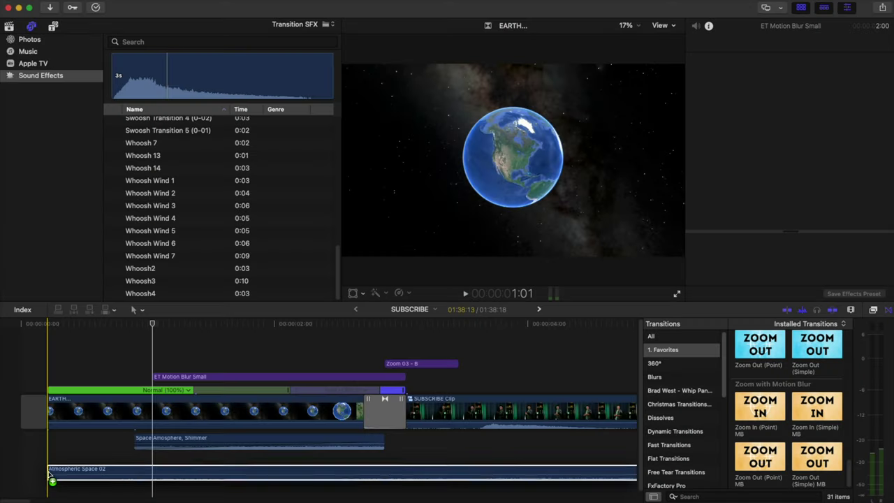
{"action": "left_click_drag", "start_coordinate": [51, 477], "coordinate": [50, 476]}
{"action": "left_click", "coordinate": [49, 476]}
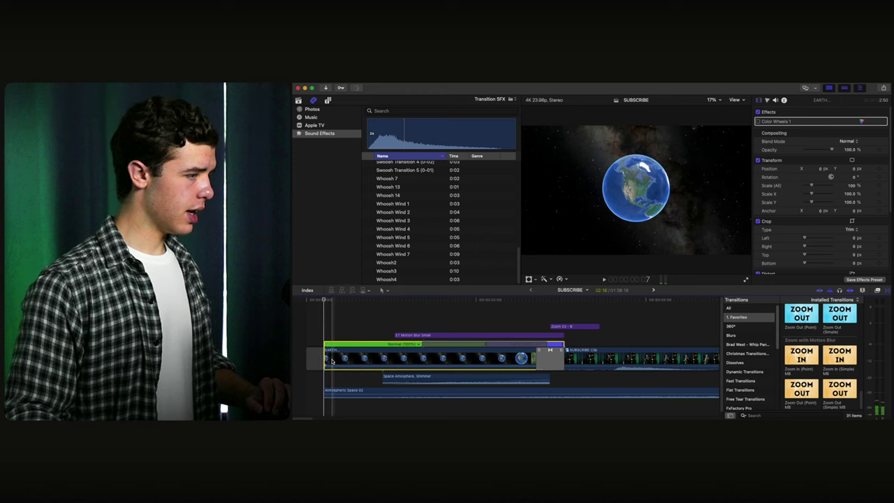
Step: Hold the EARTH clip's first frame about 2 seconds, place the Warp sound at the transition, and review playback
{"action": "key", "text": "shift+h"}
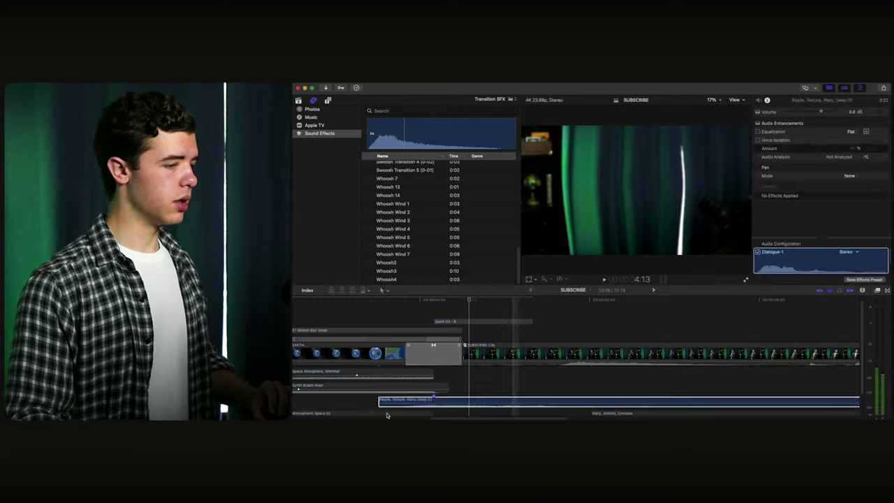
{"action": "mouse_move", "coordinate": [405, 400]}
{"action": "left_mouse_down"}
{"action": "mouse_move", "coordinate": [380, 403]}
{"action": "mouse_move", "coordinate": [393, 398]}
{"action": "left_mouse_up"}
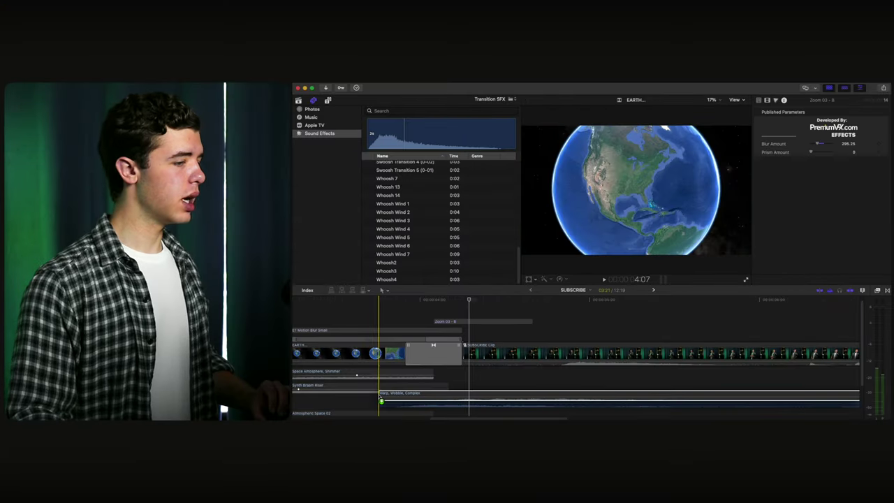
{"action": "key", "text": "space"}
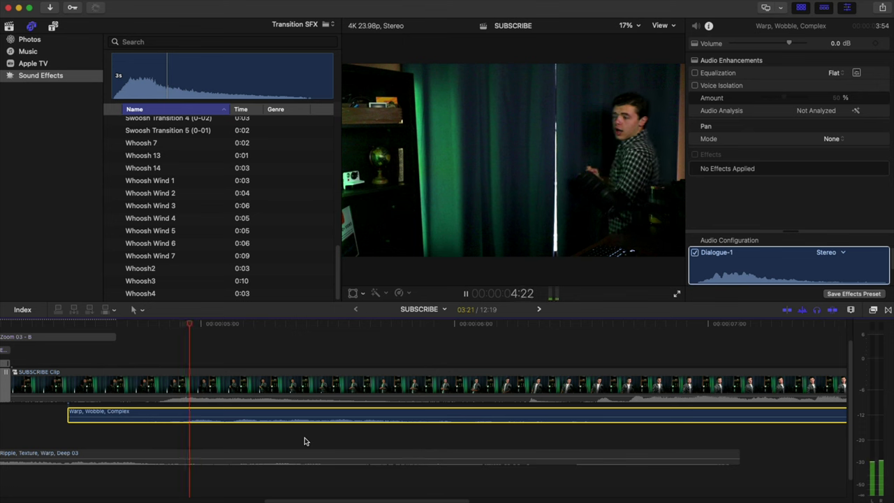
{"action": "scroll", "coordinate": [305, 440], "scroll_direction": "left", "scroll_amount": 5}
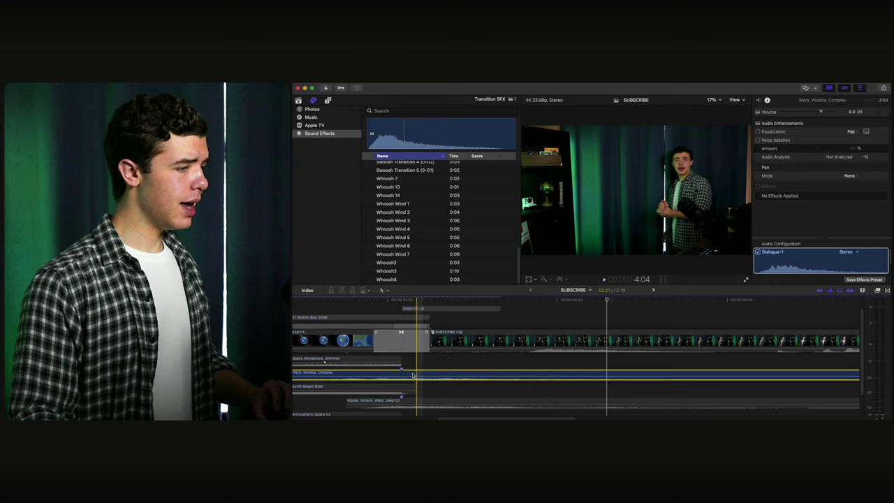
{"action": "key", "text": "space"}
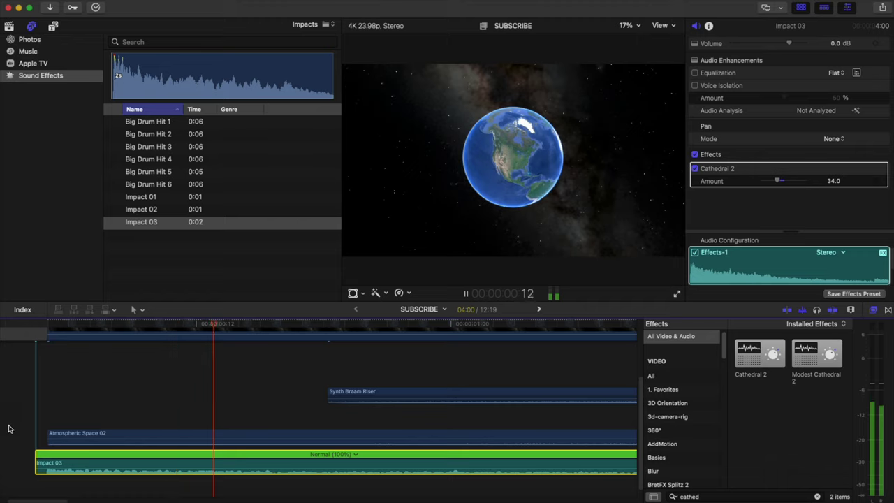
Step: Zoom the timeline out and back in to view the whole edit
{"action": "key", "text": "super+minus"}
{"action": "key", "text": "super+minus"}
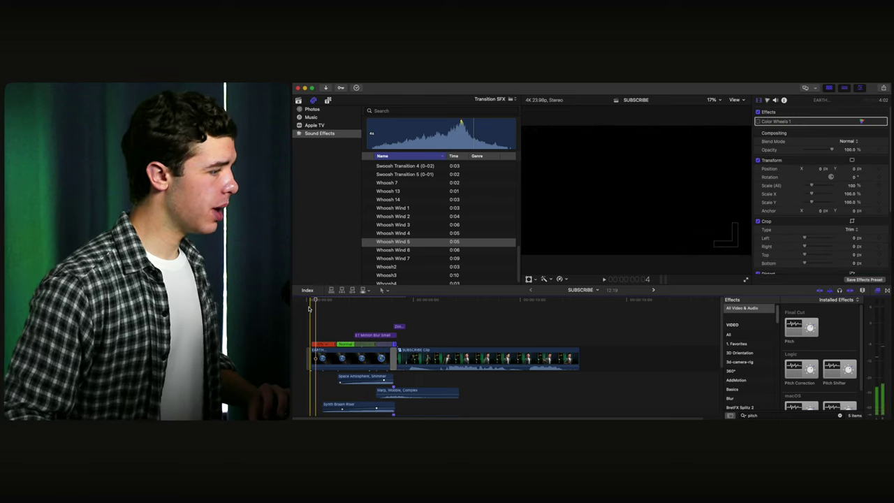
{"action": "key", "text": "super+equal"}
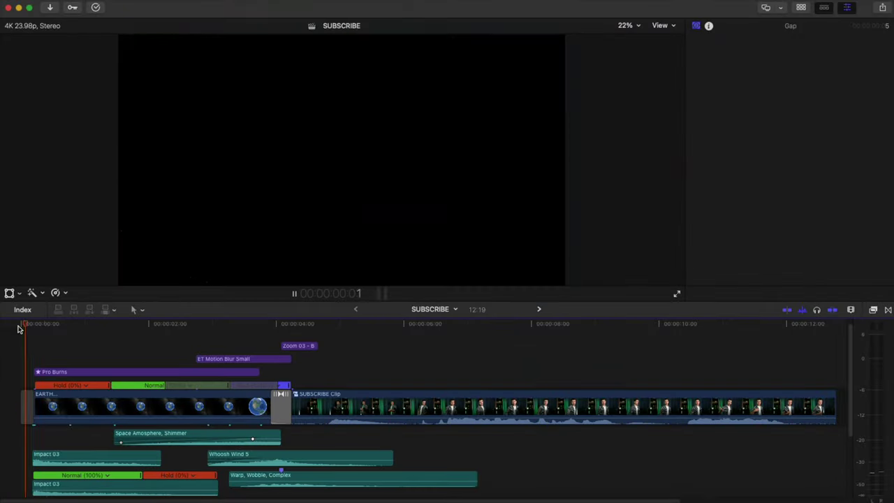
Step: Play the project to preview Impact 03 and Whoosh Wind 5 under the Earth clip
{"action": "key", "text": "space"}
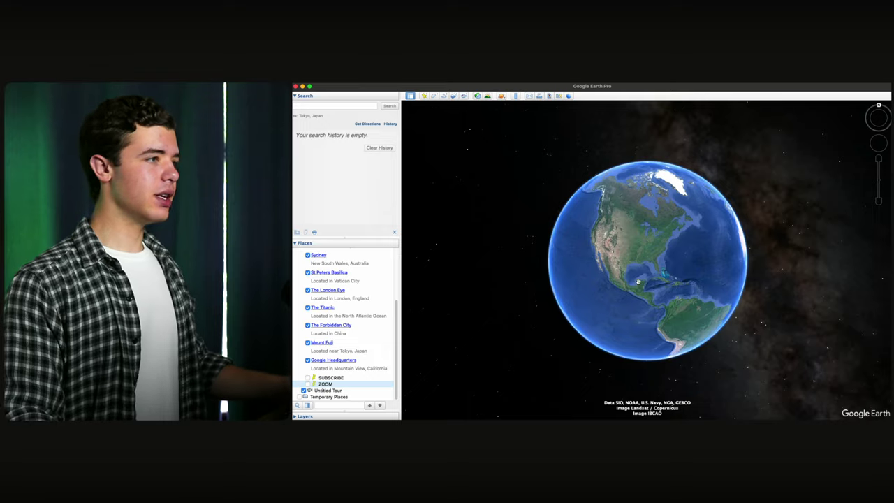
Step: Save placemarks for the whole-globe view and for the globe spun to the Indian Ocean
{"action": "left_click", "coordinate": [424, 96]}
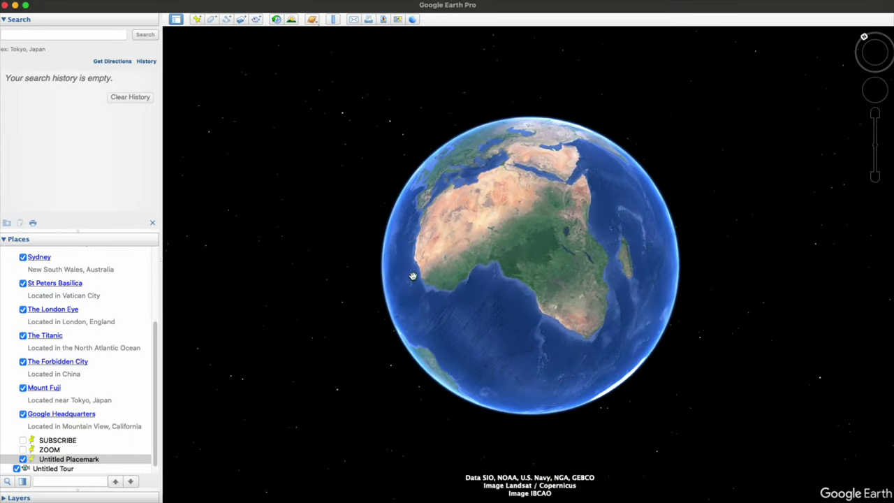
{"action": "left_click_drag", "start_coordinate": [559, 252], "coordinate": [401, 277]}
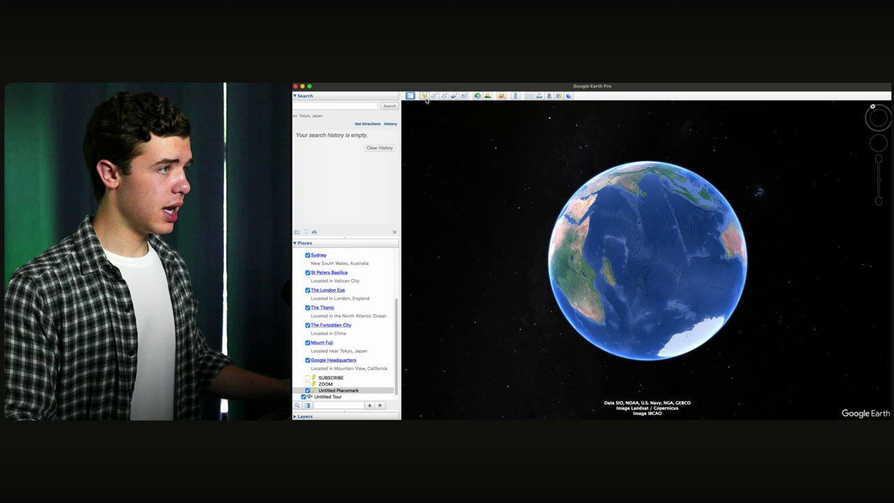
{"action": "key", "text": "super+shift+p"}
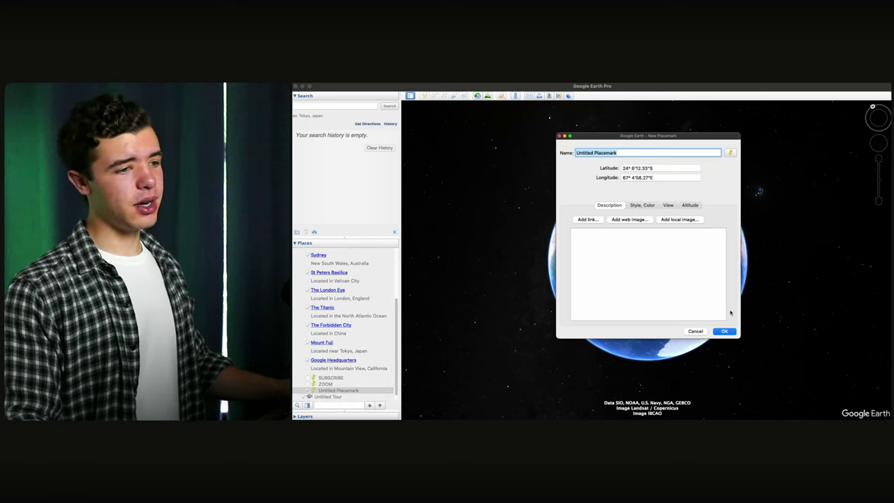
{"action": "left_click", "coordinate": [725, 332]}
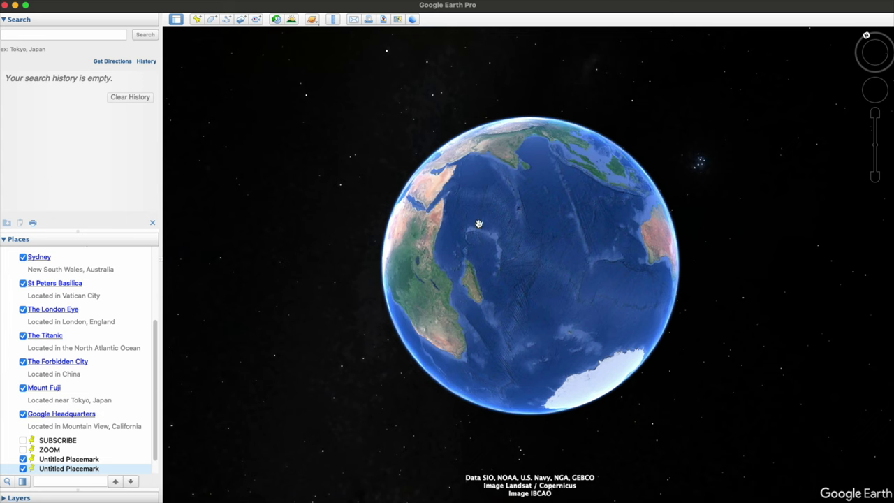
Step: Fly back to the first placemark and spin the globe past Australia to North America
{"action": "double_click", "coordinate": [73, 460]}
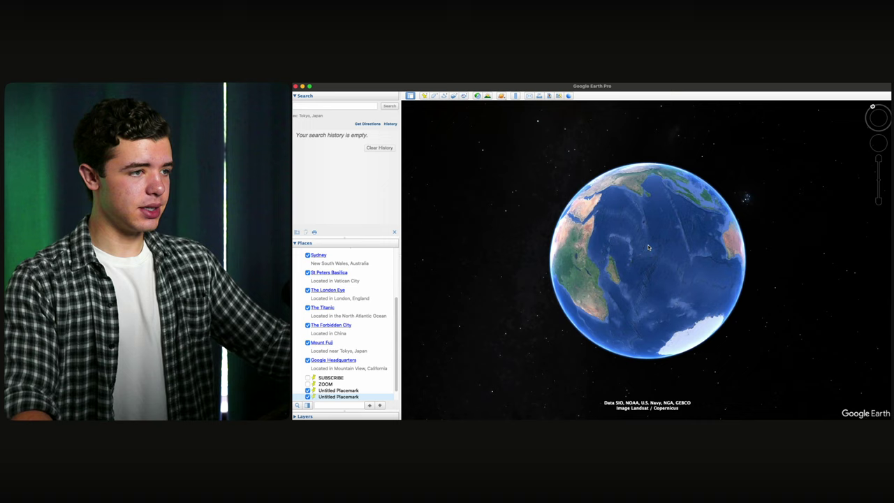
{"action": "left_click_drag", "start_coordinate": [630, 256], "coordinate": [526, 269]}
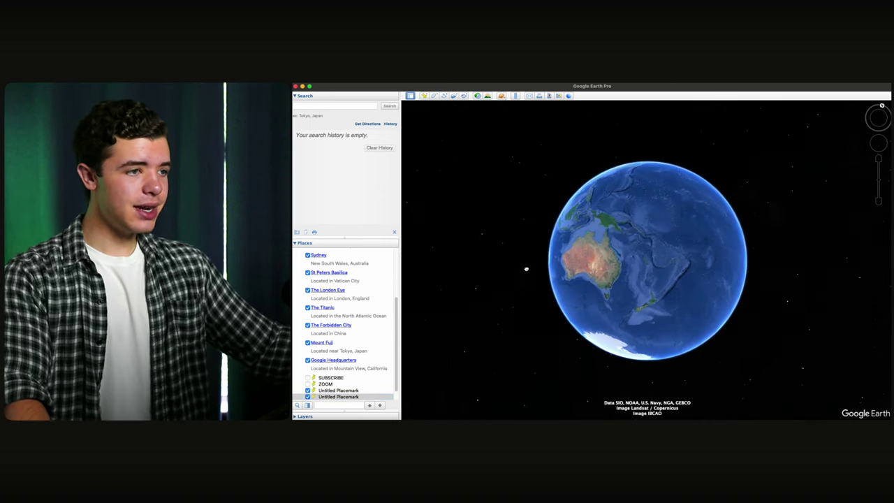
{"action": "left_click_drag", "start_coordinate": [616, 257], "coordinate": [594, 271]}
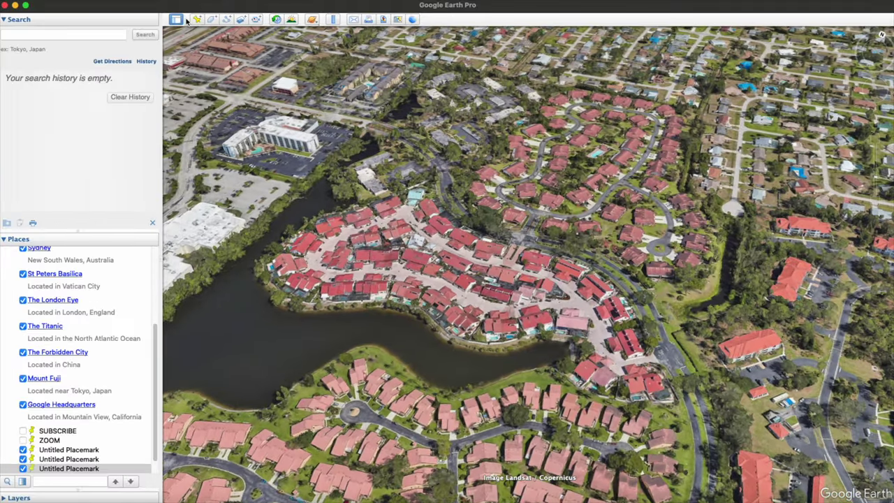
Step: Save two tilted views over the Florida neighbourhood as the fourth and fifth Untitled Placemarks
{"action": "left_click", "coordinate": [197, 20]}
{"action": "left_click", "coordinate": [644, 370]}
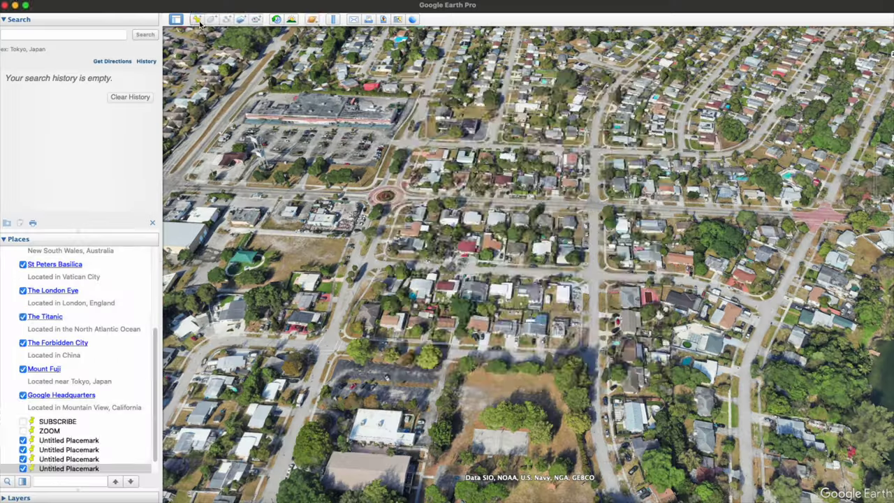
{"action": "key", "text": "super+shift+p"}
{"action": "left_click", "coordinate": [644, 370]}
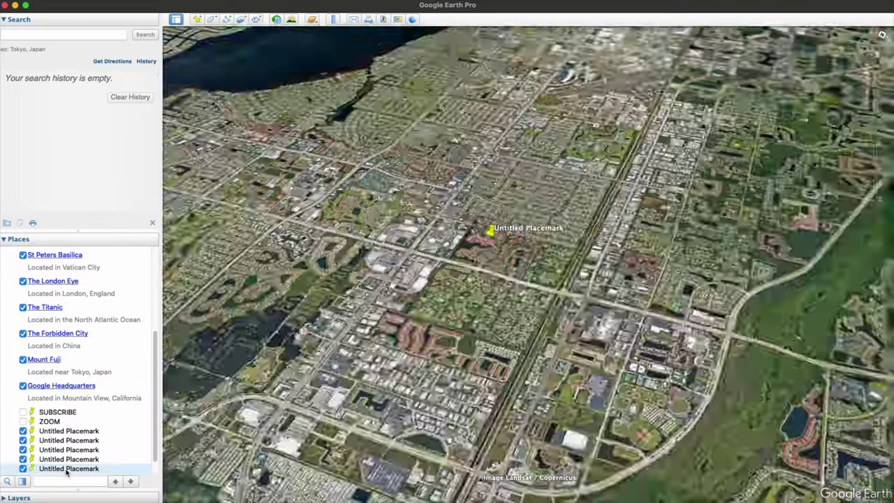